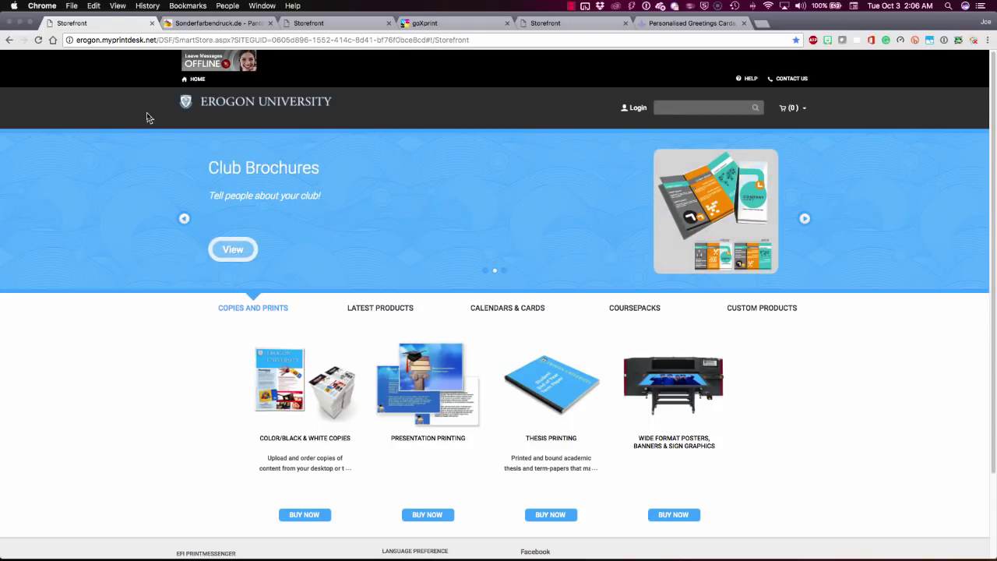
# Show the Sonderfarbendruck, Northside ISD, goXprint and eBay example storefronts in turn
pyautogui.click(206, 25)
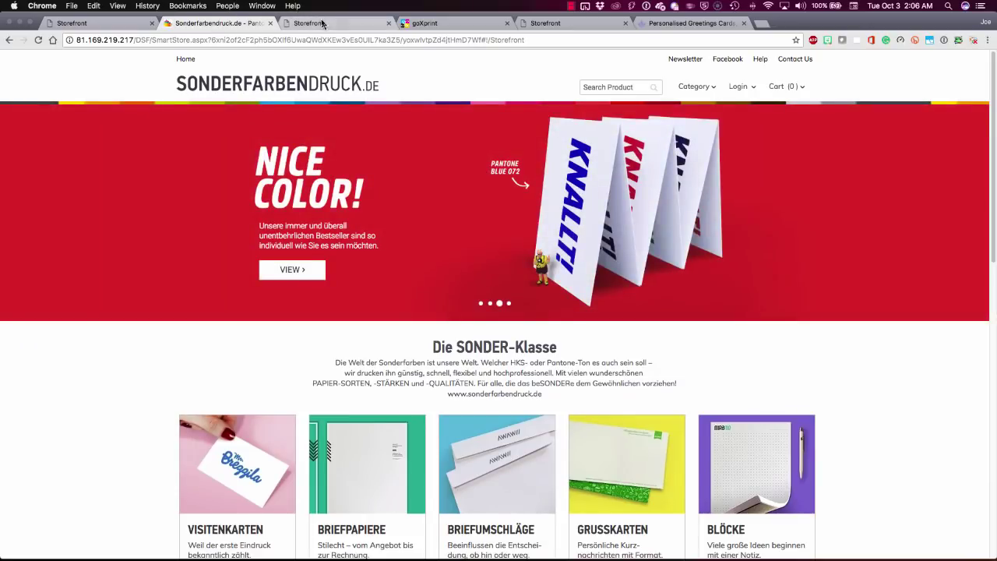
pyautogui.click(322, 24)
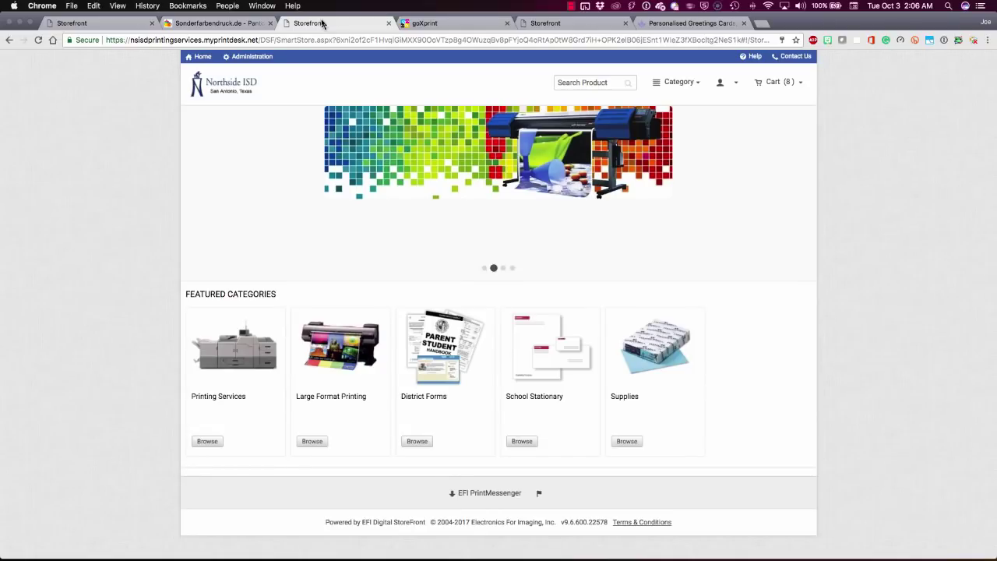
pyautogui.click(433, 23)
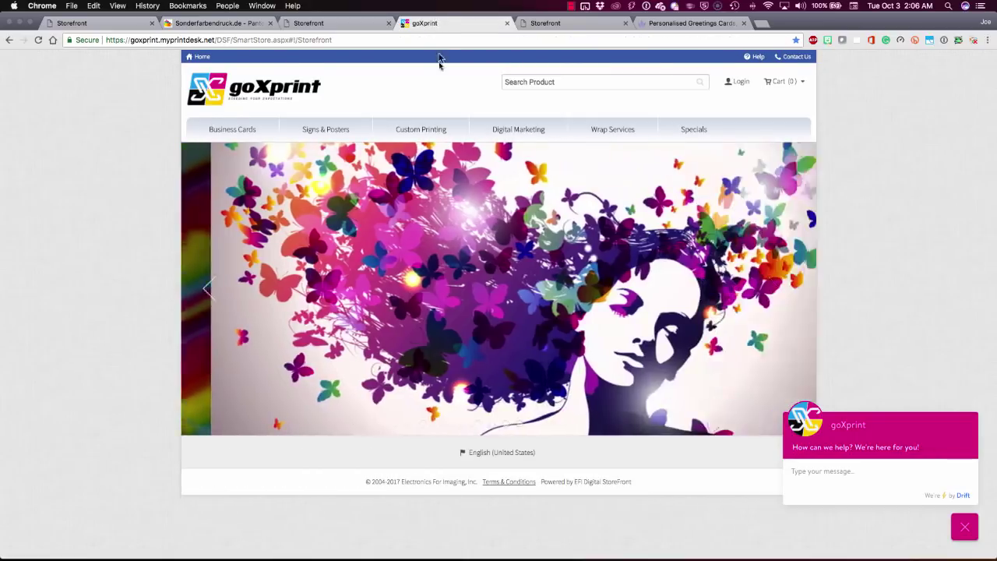
pyautogui.moveTo(419, 142)
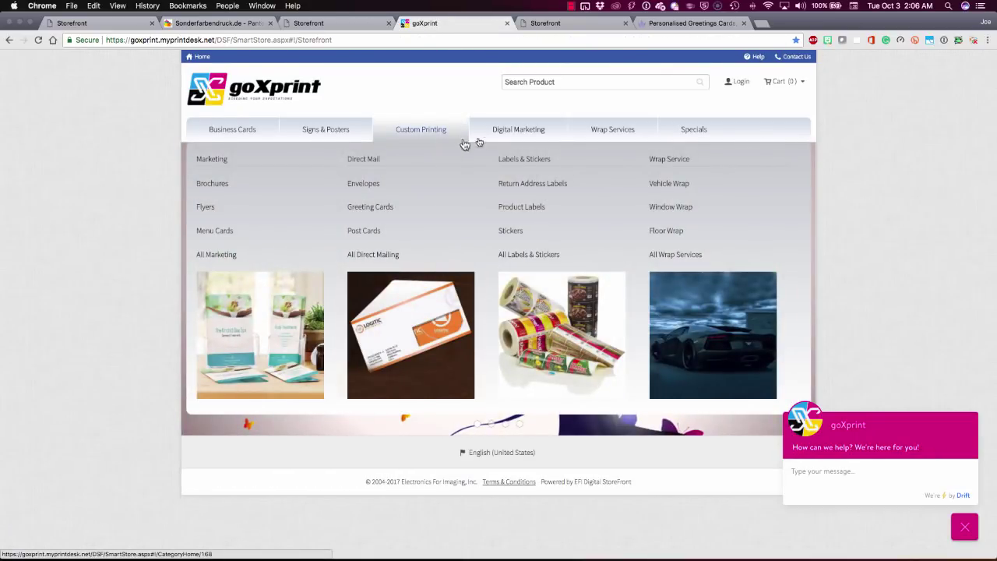
pyautogui.moveTo(520, 132)
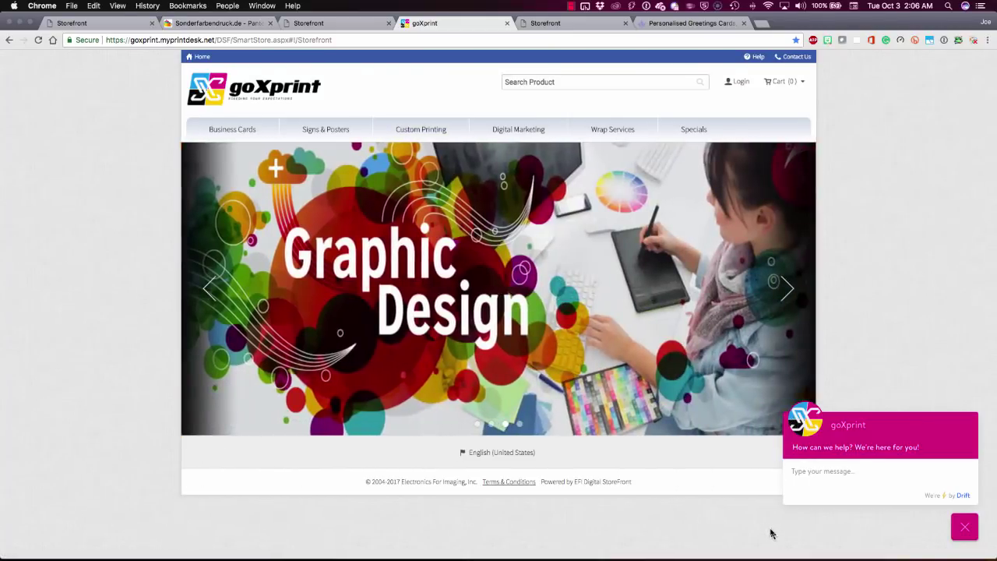
pyautogui.click(577, 27)
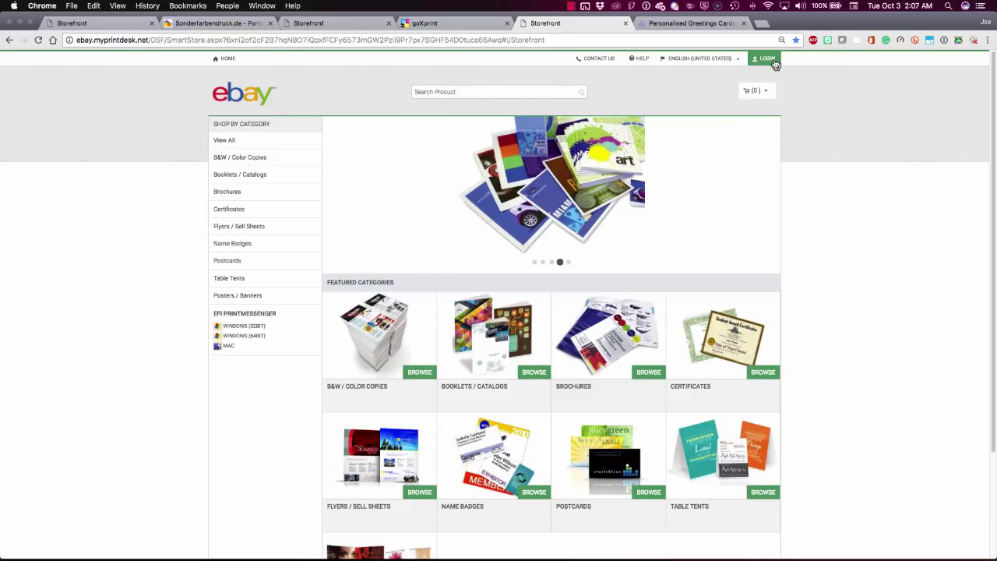
# Browse the DinoDrops greeting cards storefront, then switch to the Erogon SmartStore Builder design step
pyautogui.moveTo(771, 91)
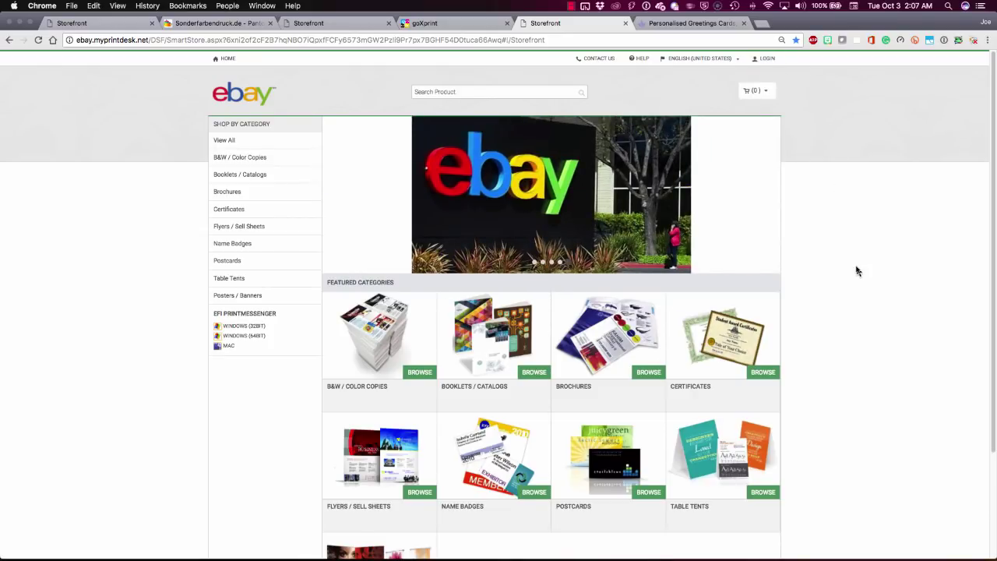
pyautogui.click(692, 23)
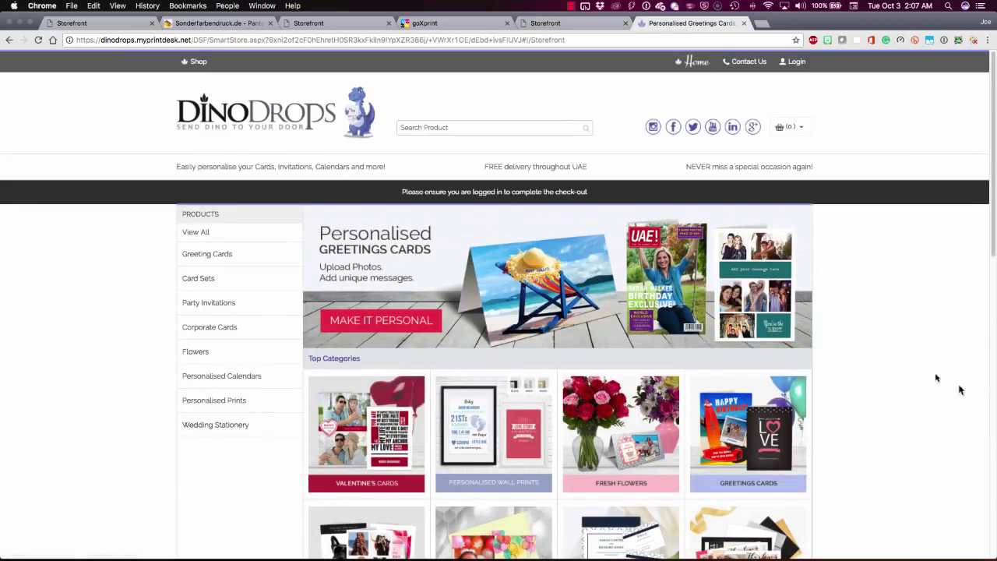
pyautogui.scroll(-10, 897, 373)
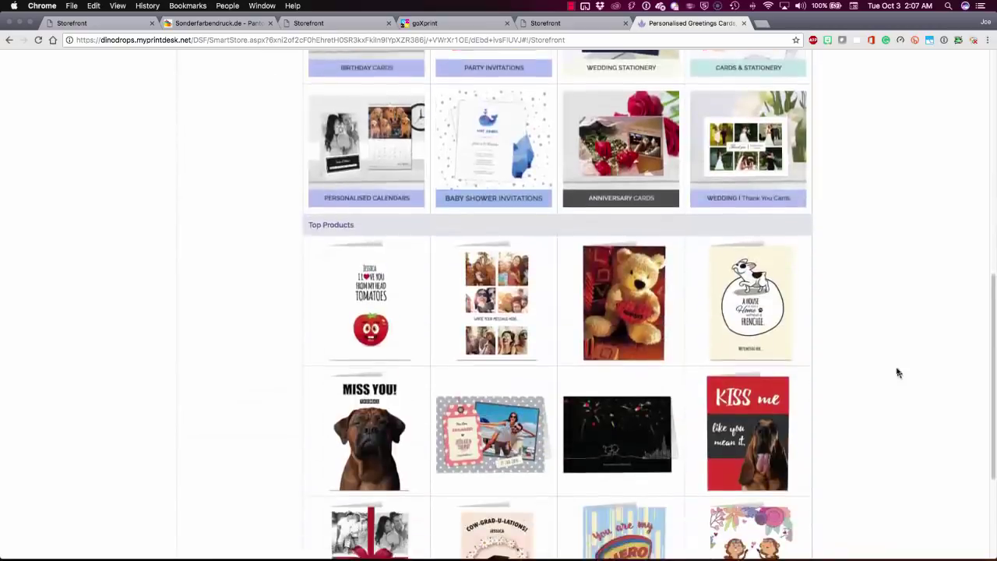
pyautogui.scroll(10, 897, 373)
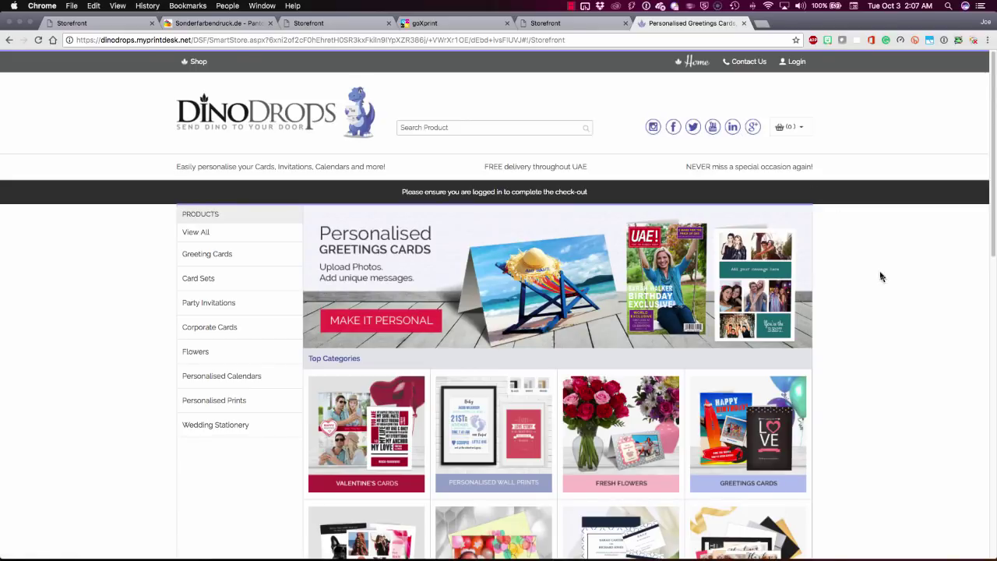
pyautogui.press('super+Tab')
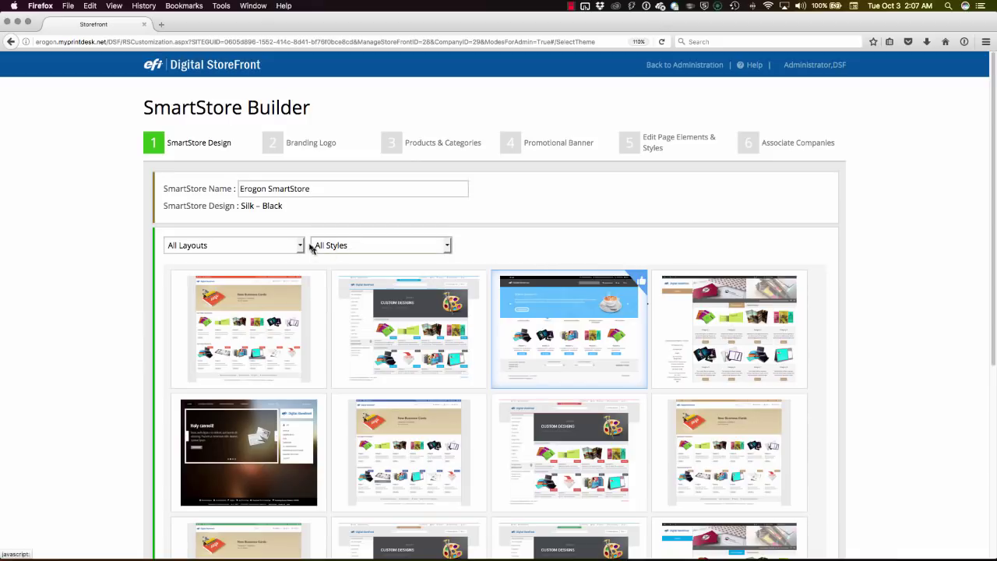
# Look through the All Layouts and All Styles filter lists without changing either
pyautogui.click(301, 246)
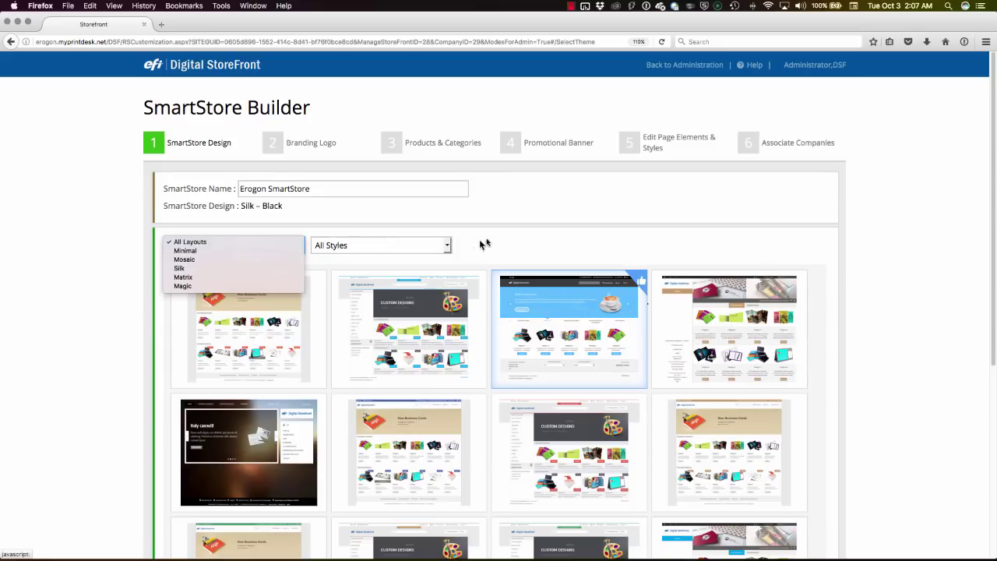
pyautogui.click(498, 244)
pyautogui.click(449, 246)
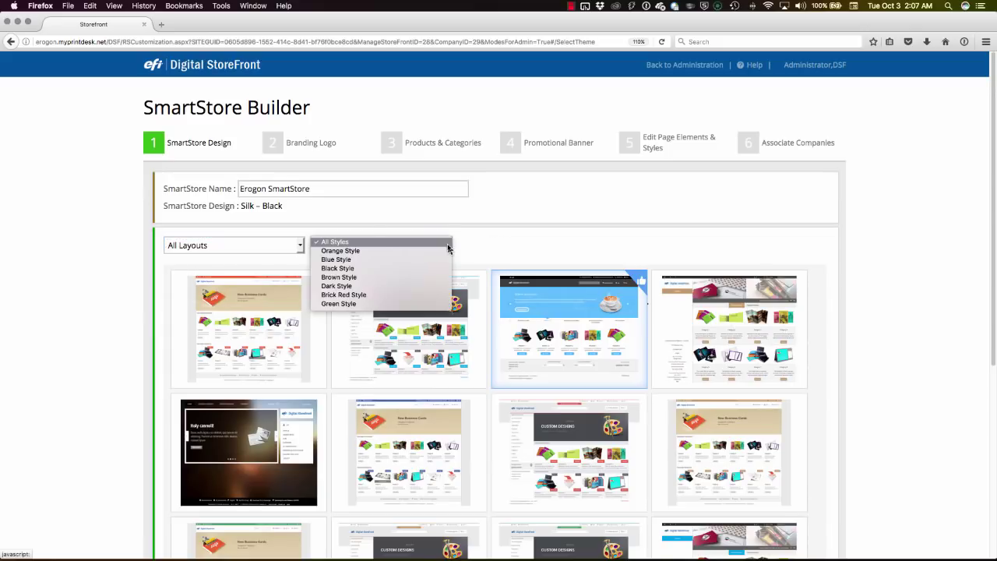
pyautogui.click(509, 252)
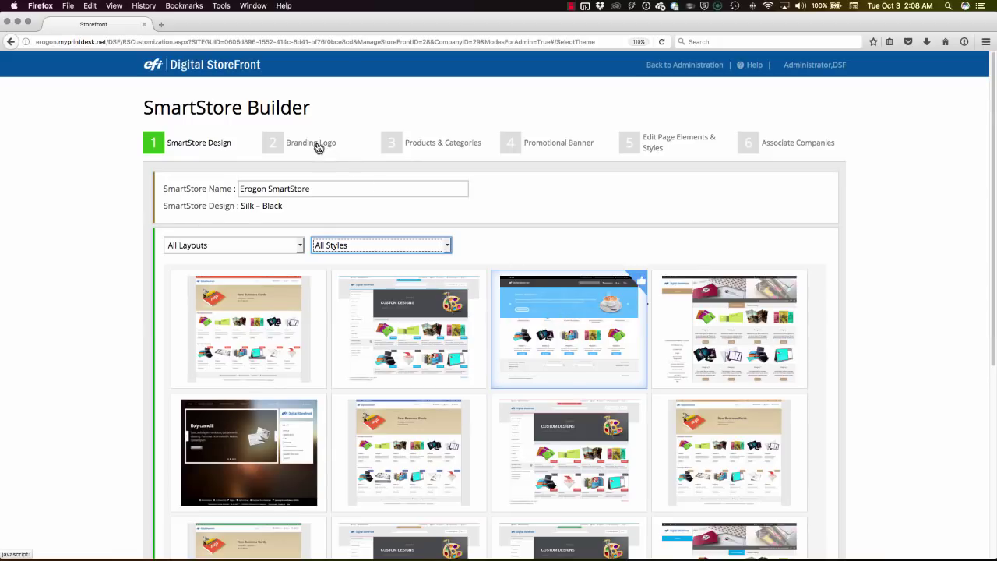
# Move to Branding Logo and review its Erogon University image logo fields
pyautogui.click(317, 146)
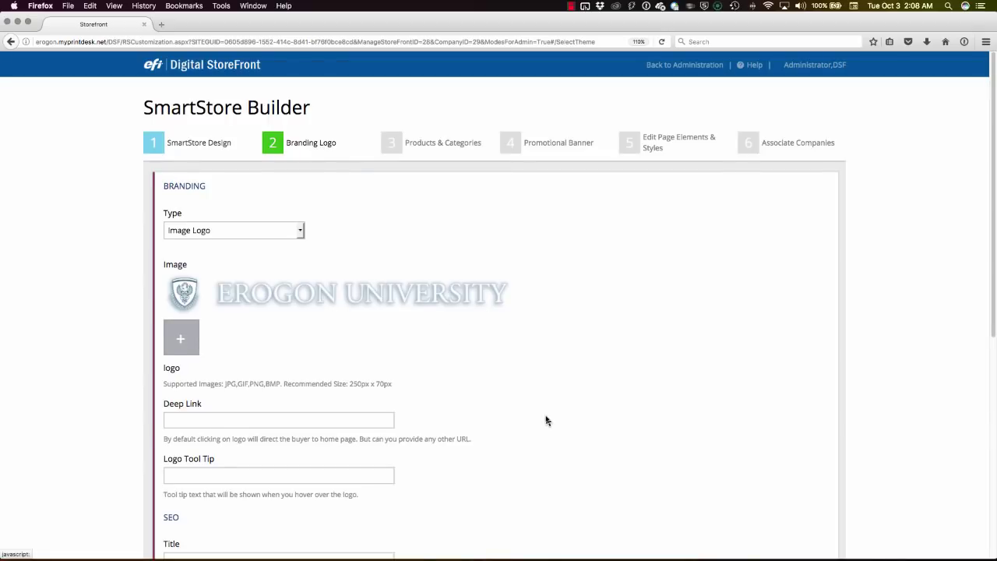
pyautogui.scroll(-8, 545, 418)
pyautogui.scroll(10, 546, 420)
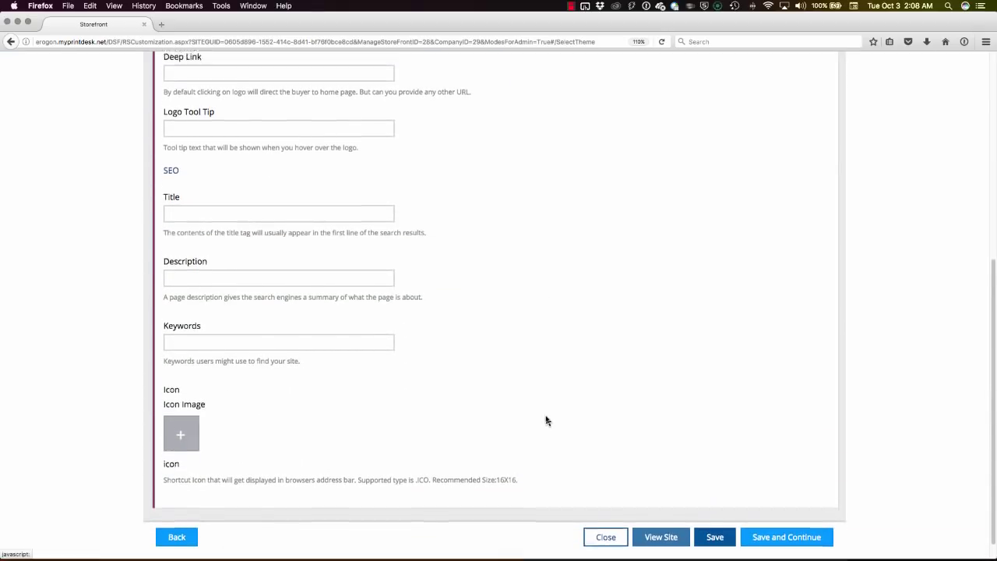
# Reorder the 8 products so DP Self Publish Book is fourth, with University Open House Campaign below DP Matrix
pyautogui.click(434, 144)
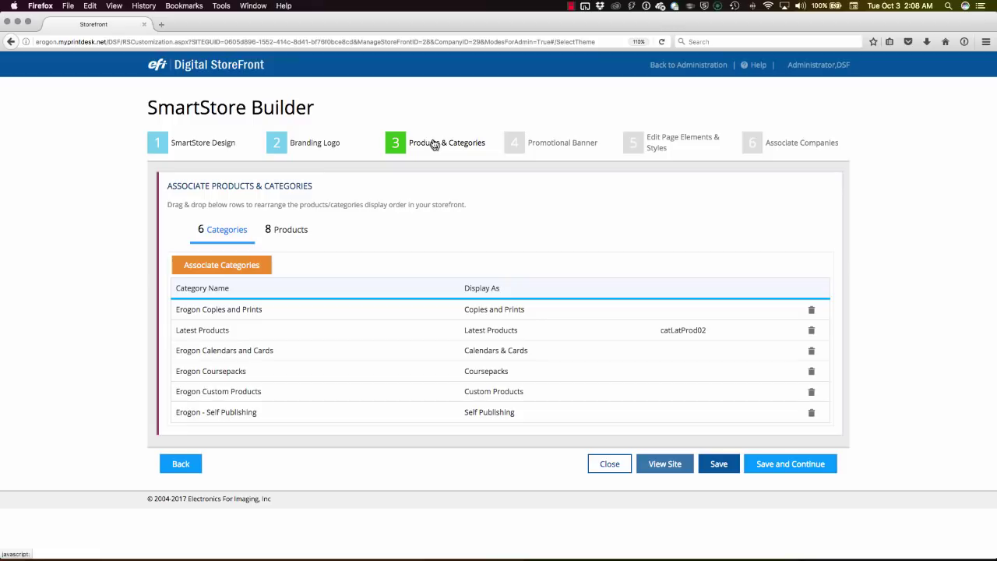
pyautogui.click(288, 230)
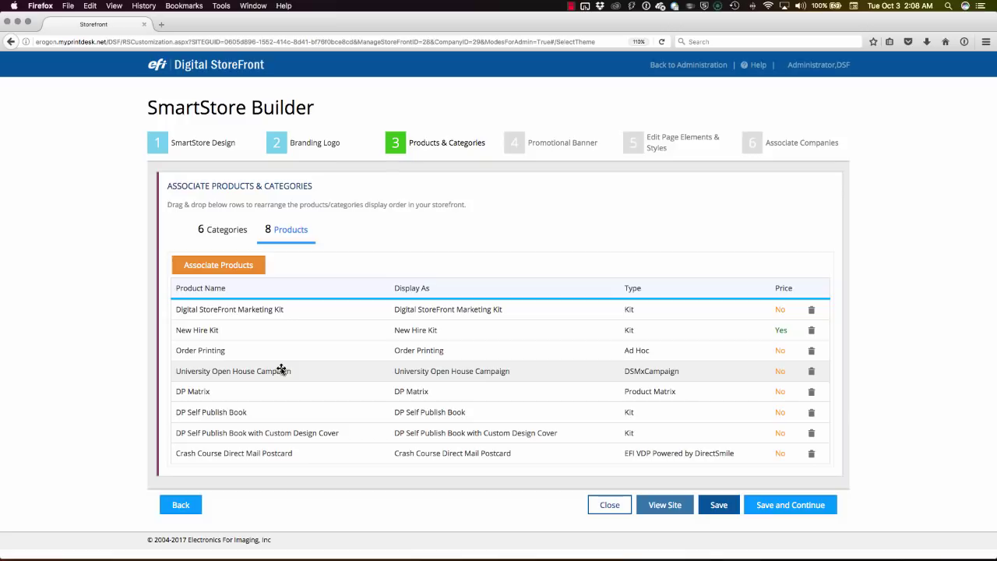
pyautogui.moveTo(267, 371); pyautogui.dragTo(263, 413)
pyautogui.moveTo(215, 394); pyautogui.dragTo(218, 357)
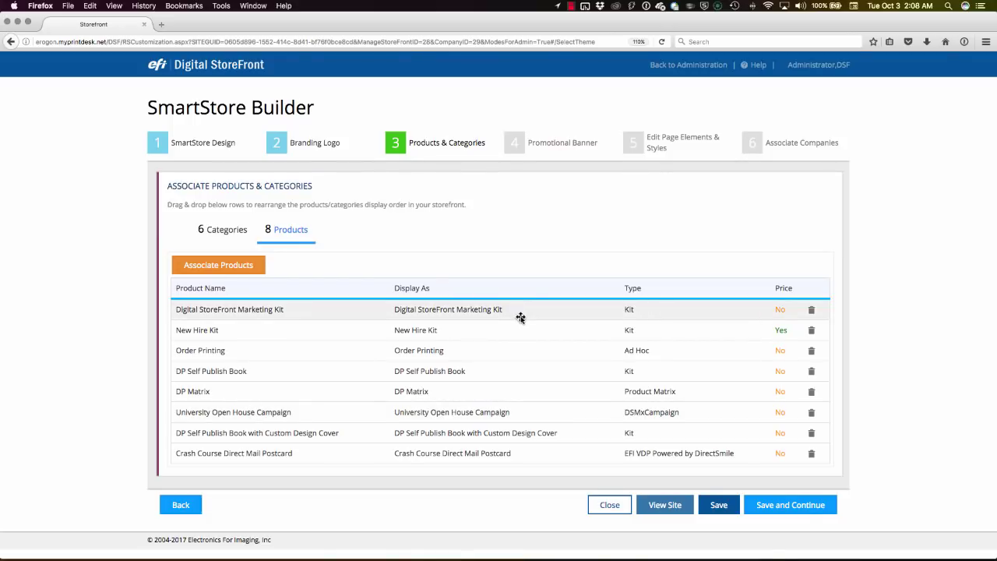
pyautogui.click(550, 144)
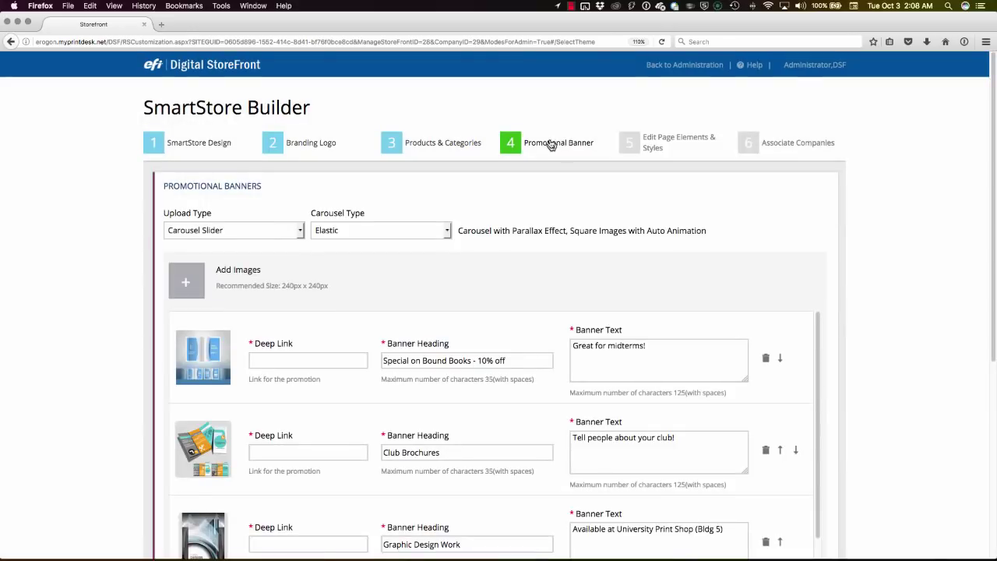
pyautogui.scroll(-1, 900, 336)
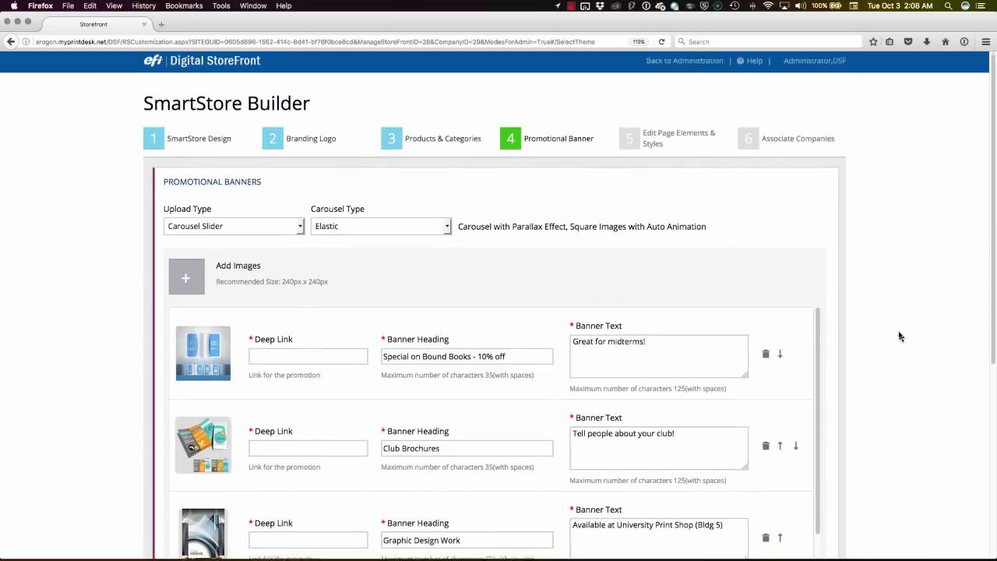
pyautogui.scroll(-4, 900, 336)
pyautogui.scroll(3, 900, 337)
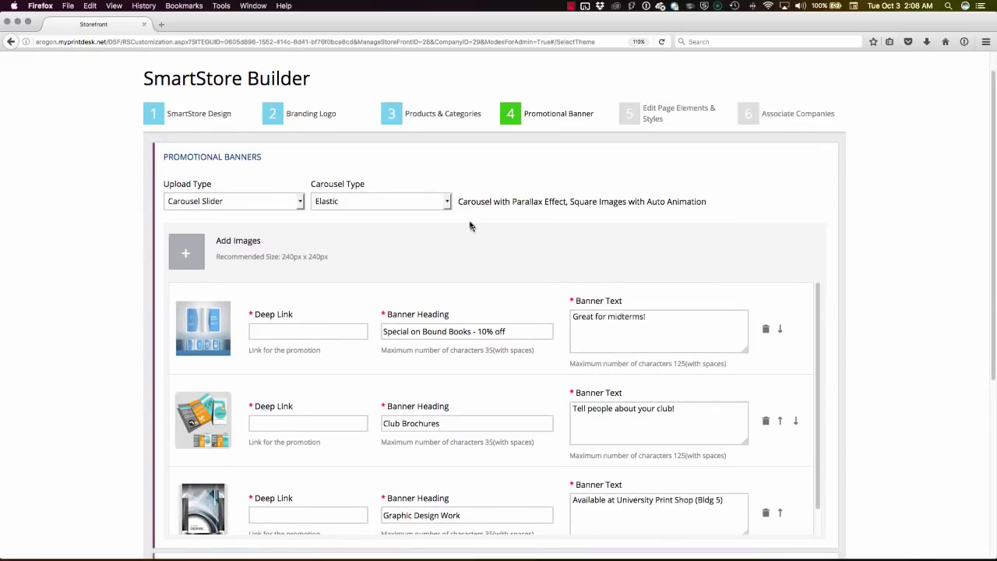
pyautogui.click(298, 204)
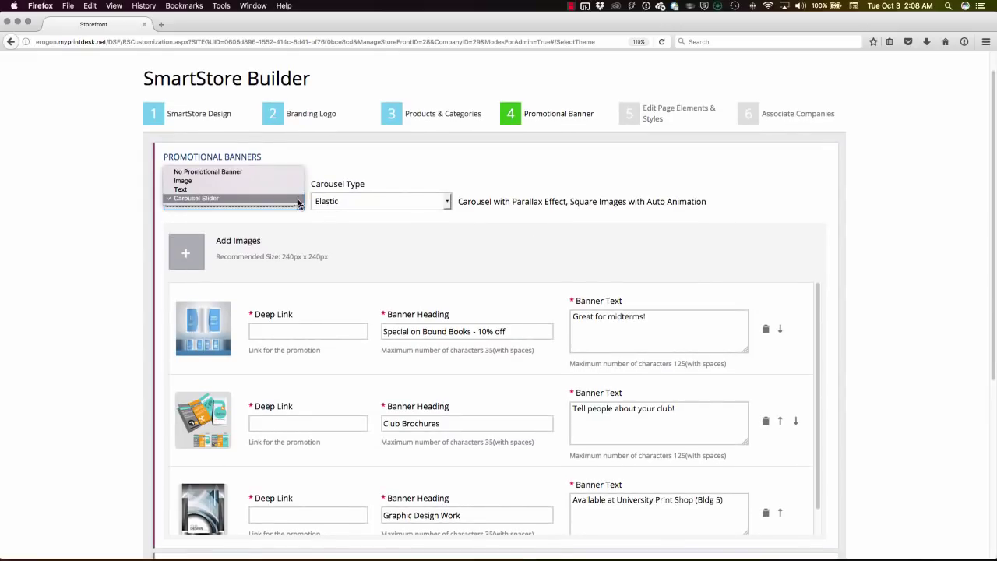
pyautogui.click(446, 204)
pyautogui.click(448, 204)
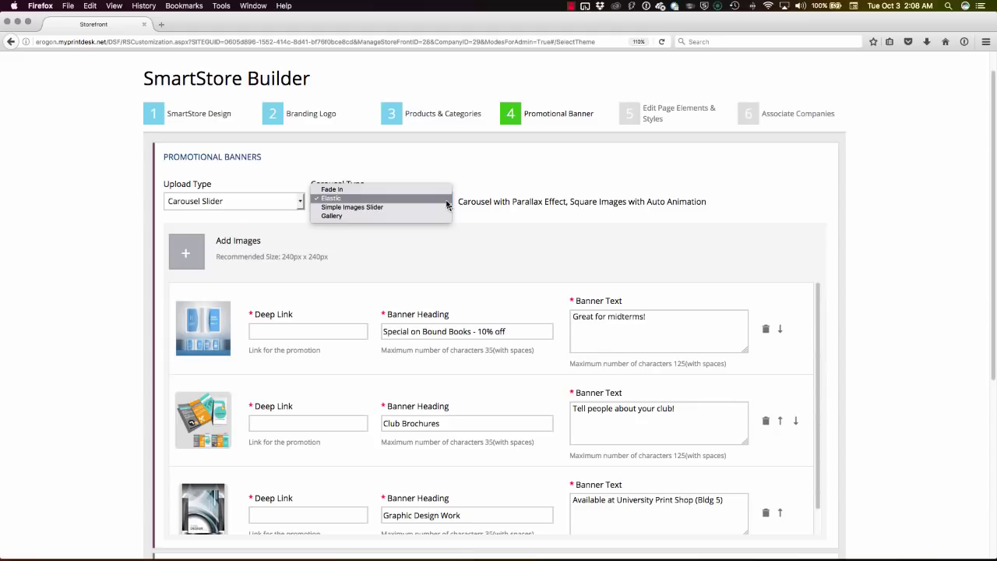
pyautogui.click(611, 250)
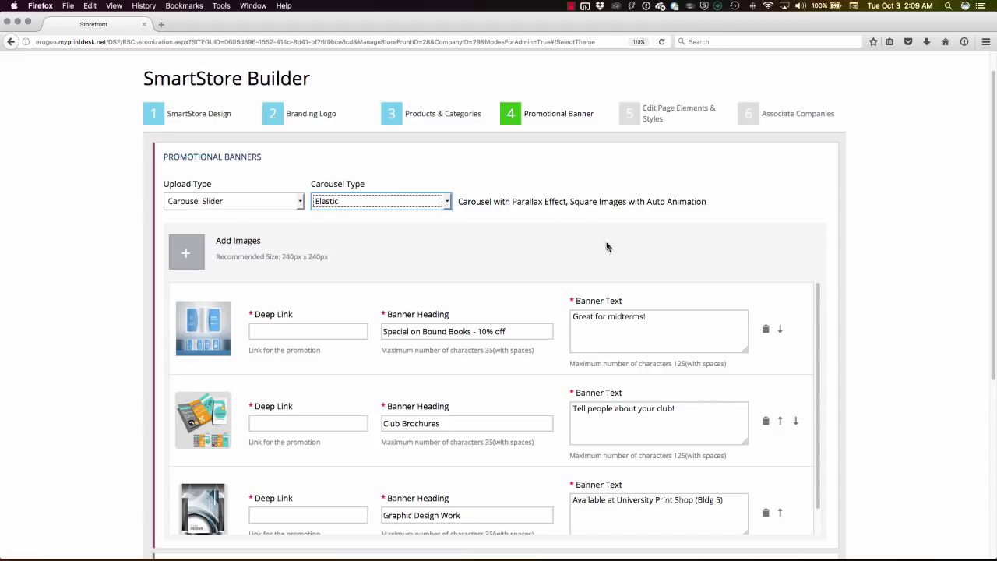
pyautogui.click(300, 203)
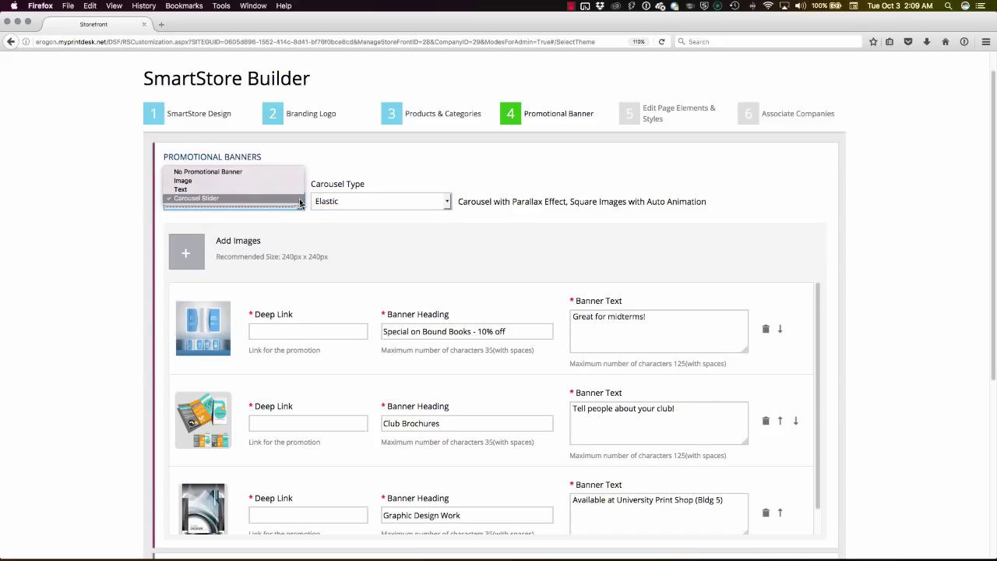
pyautogui.click(300, 201)
pyautogui.click(447, 203)
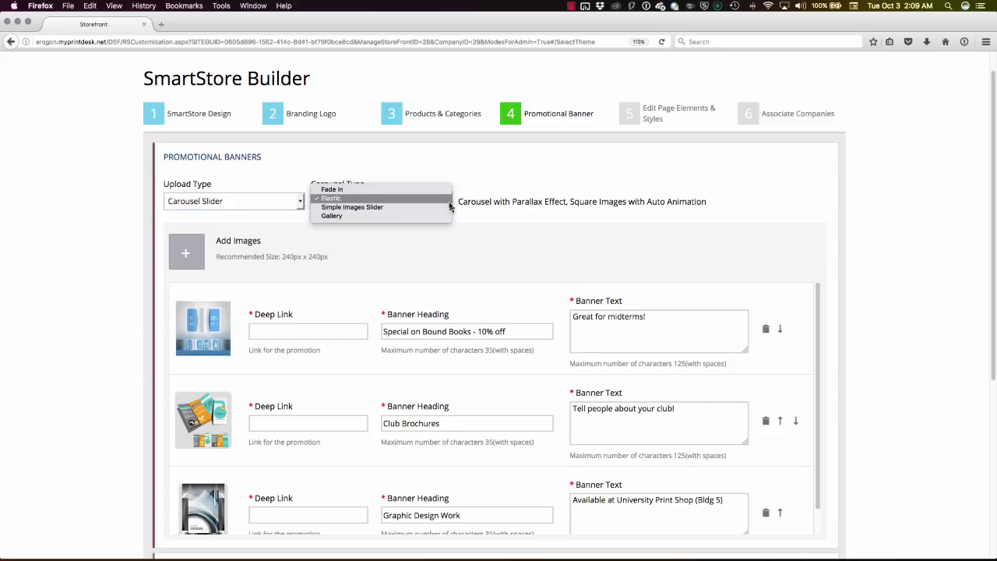
pyautogui.click(590, 220)
pyautogui.scroll(-3, 909, 289)
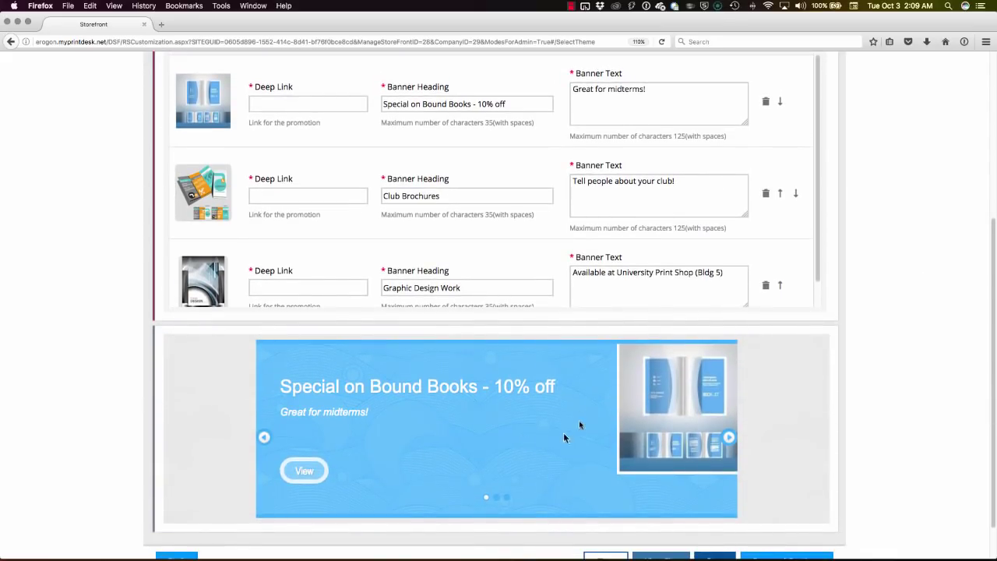
pyautogui.click(727, 440)
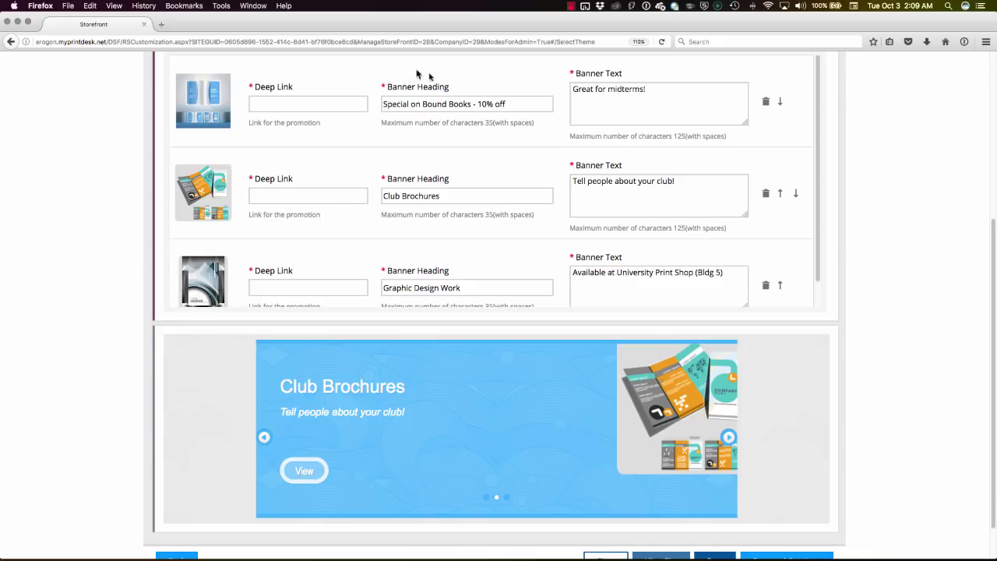
pyautogui.scroll(3, 900, 245)
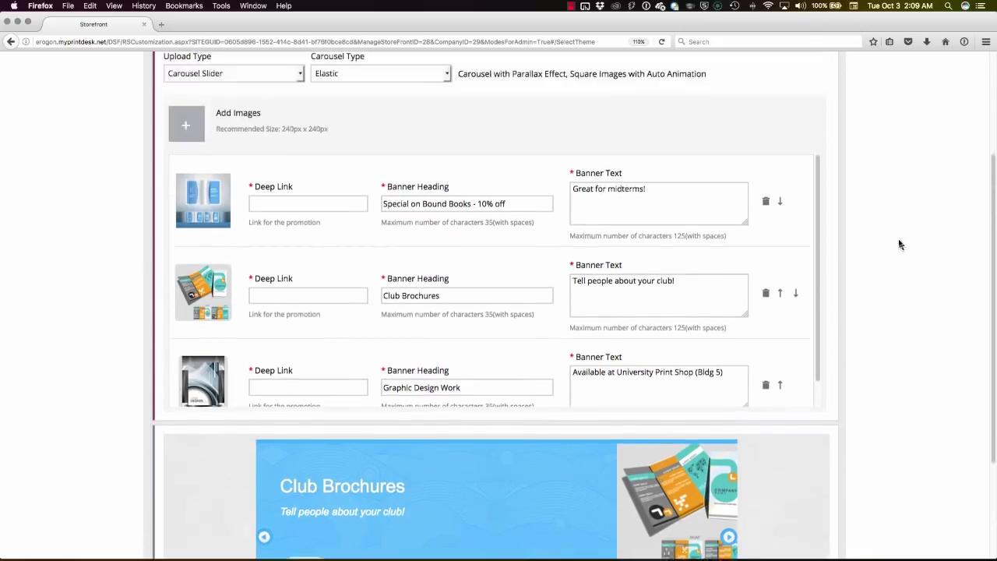
pyautogui.scroll(5, 900, 244)
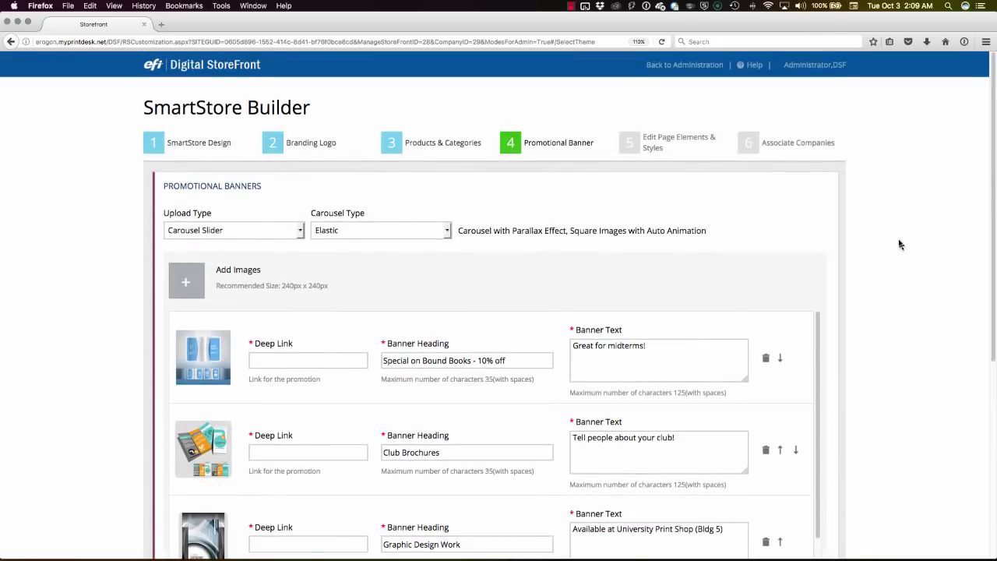
# Go to Edit Page Elements & Styles and scroll down to Advanced Customization
pyautogui.click(659, 145)
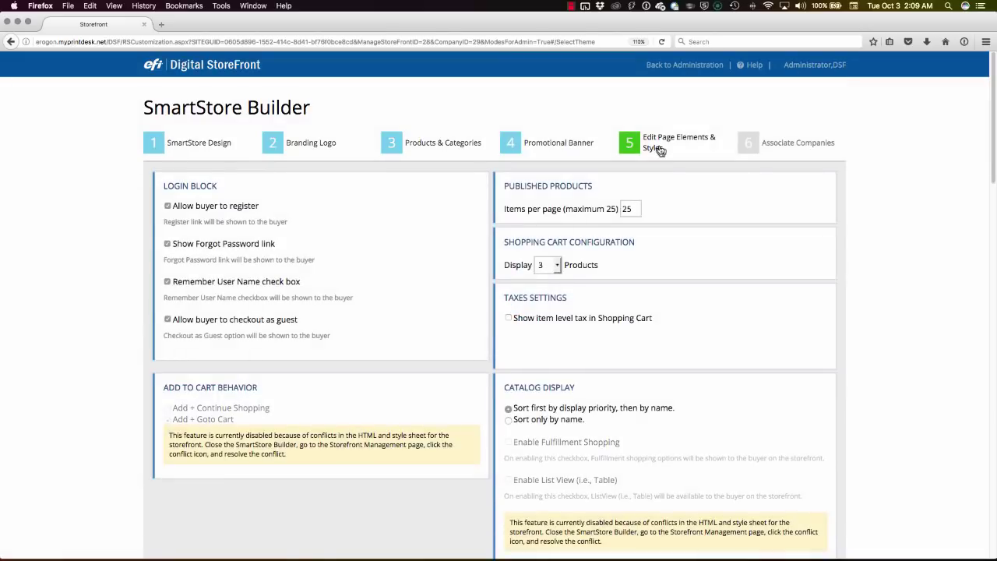
pyautogui.scroll(-10, 880, 321)
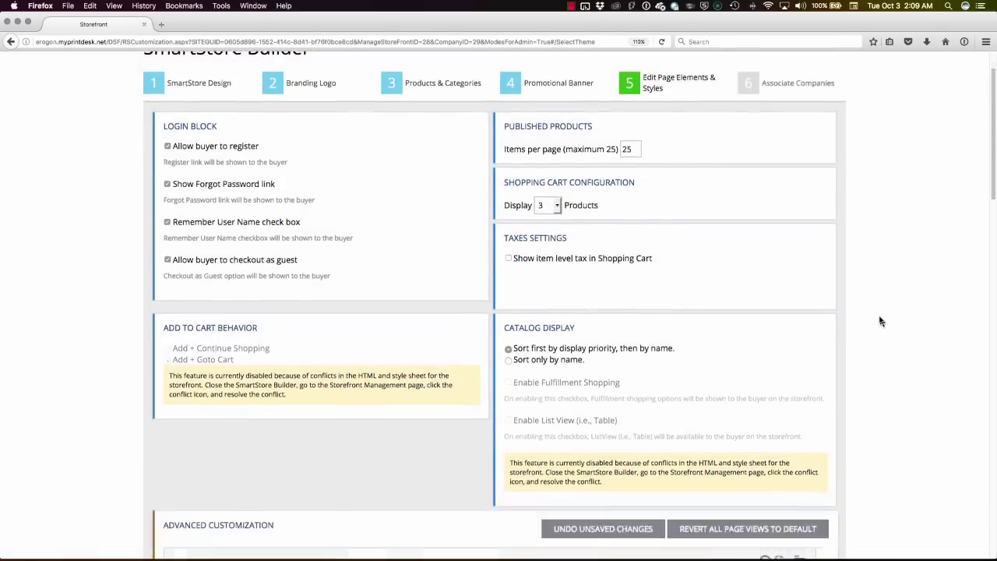
pyautogui.scroll(-6, 881, 321)
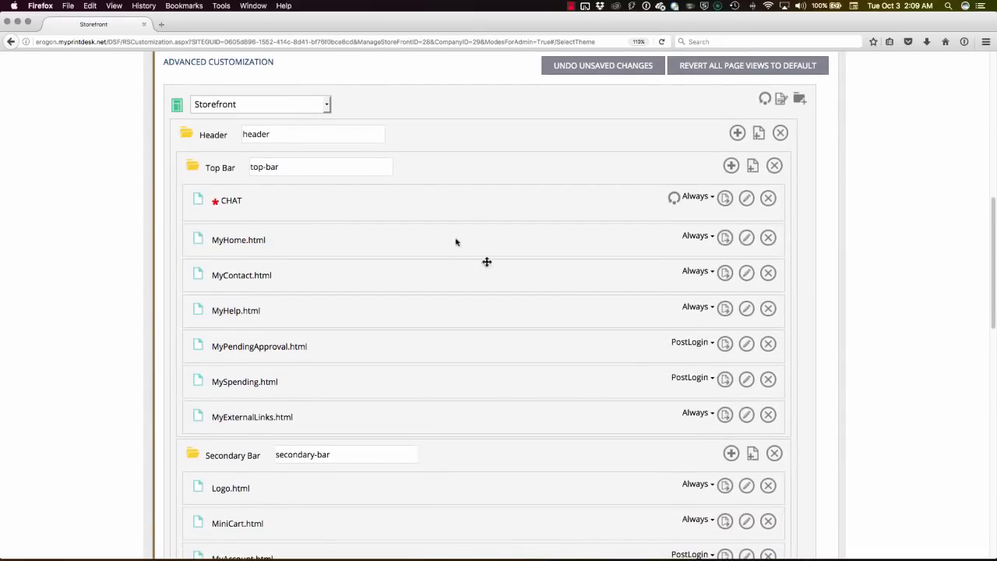
# Check the page view list, keep Storefront selected, and zoom out to review login and header elements
pyautogui.click(328, 108)
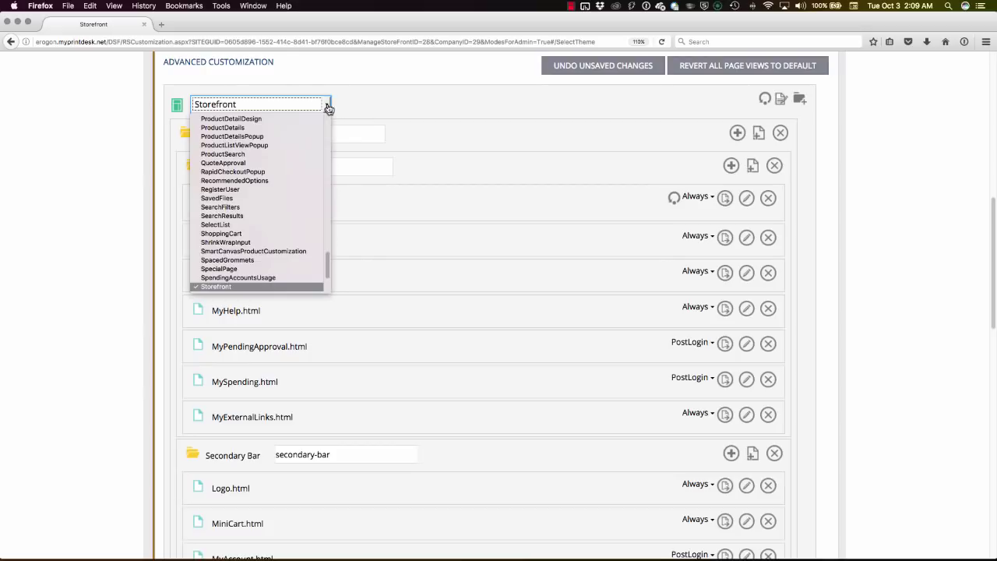
pyautogui.click(384, 108)
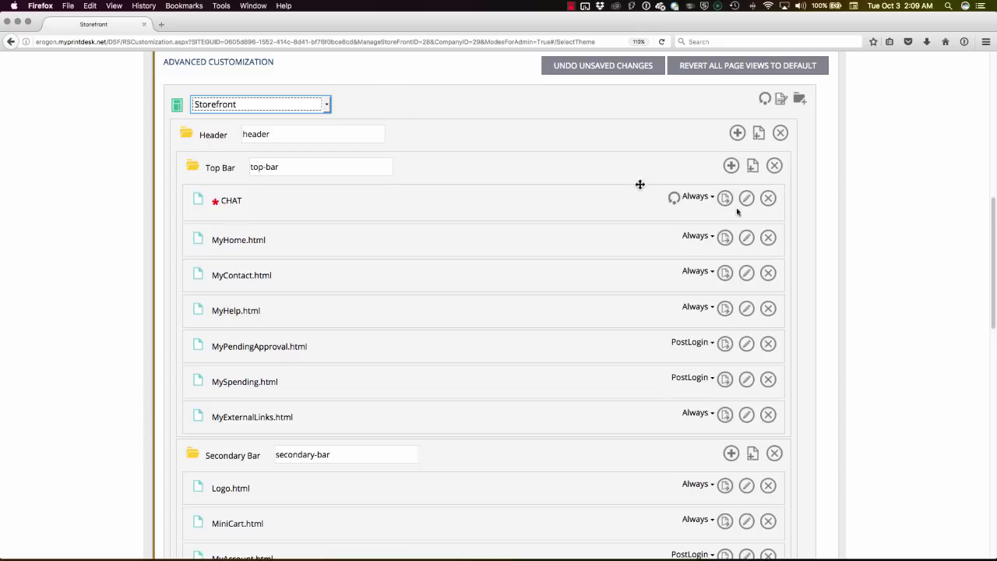
pyautogui.click(911, 247)
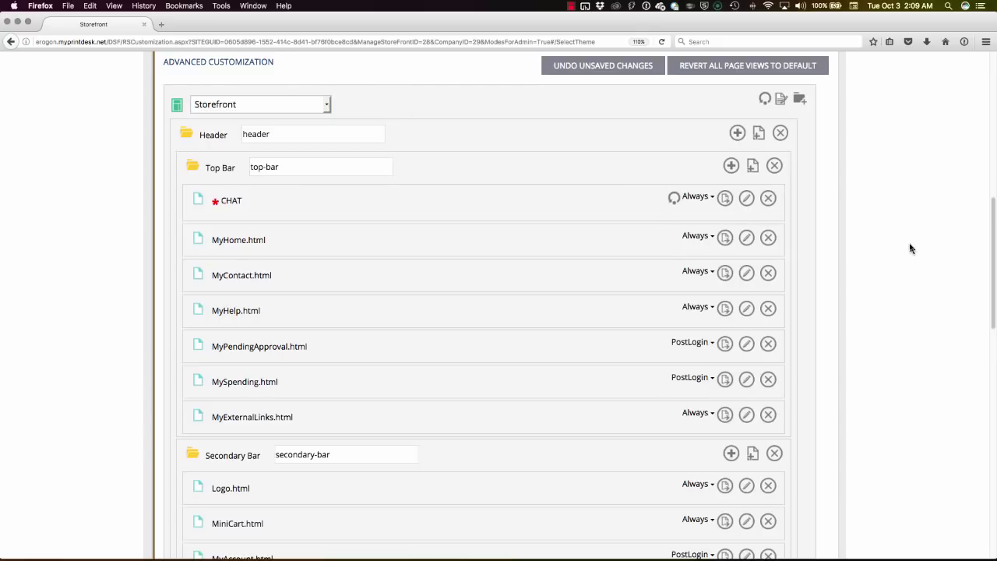
pyautogui.press('super+minus')
pyautogui.press('super+minus')
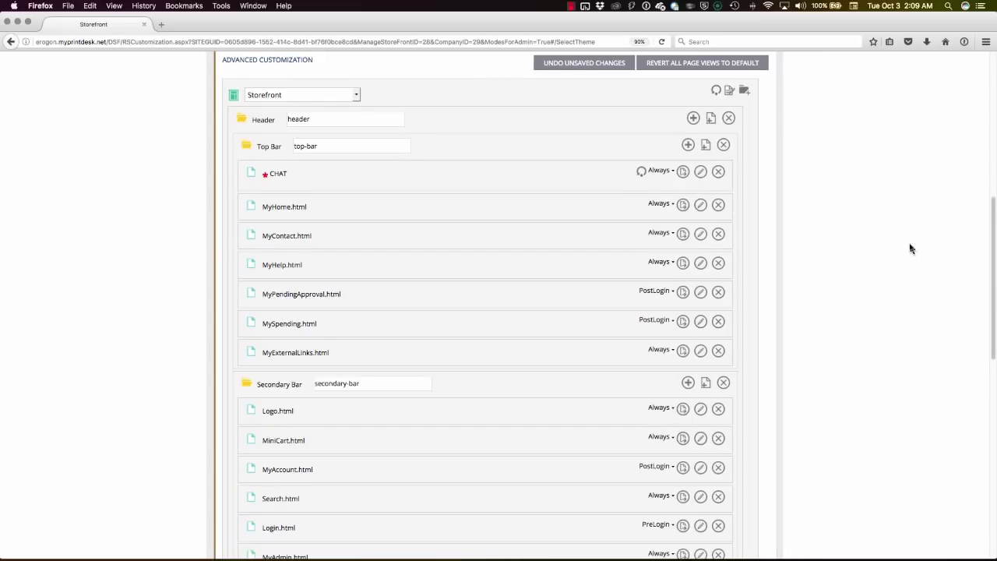
pyautogui.scroll(2, 868, 241)
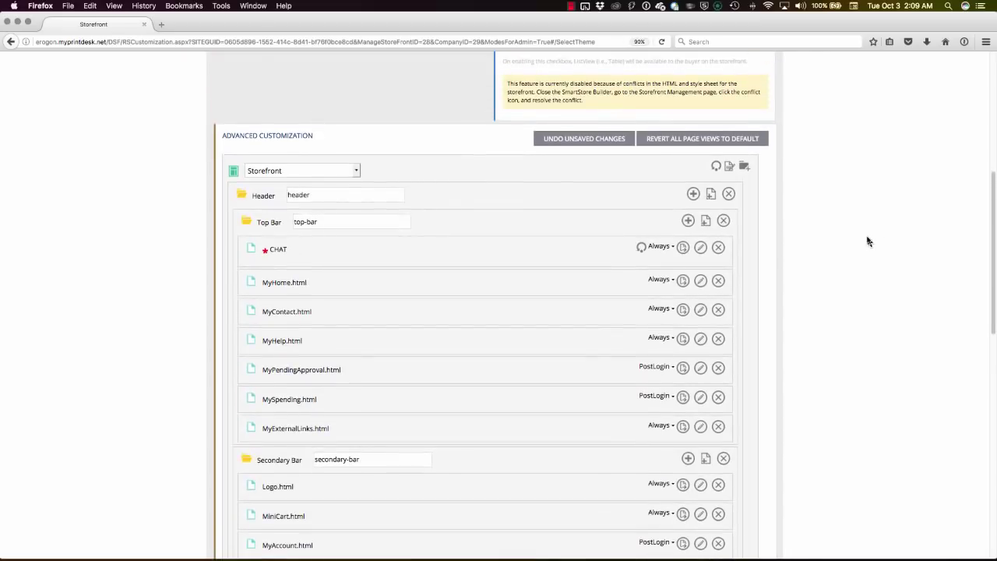
pyautogui.scroll(-1, 867, 241)
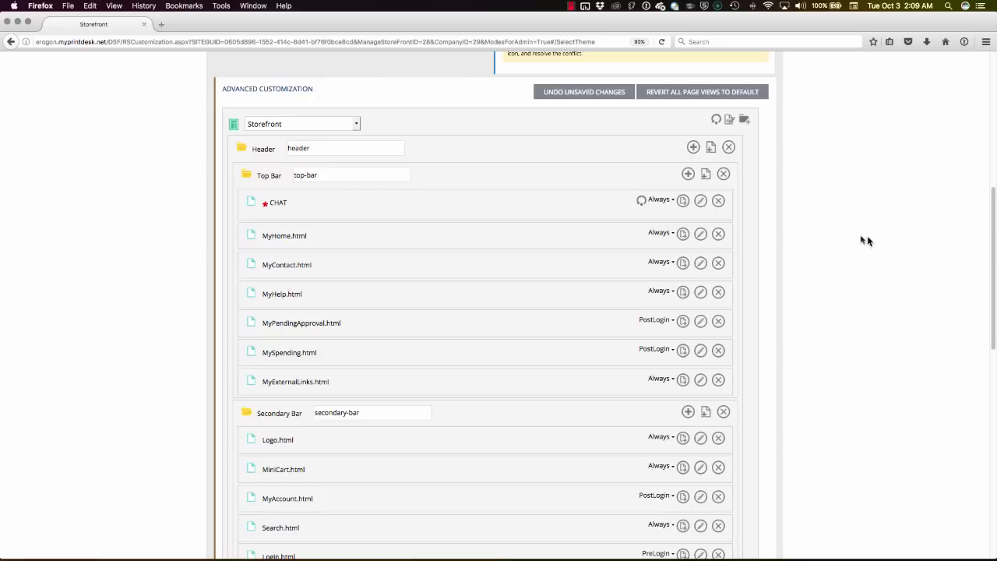
pyautogui.scroll(10, 826, 218)
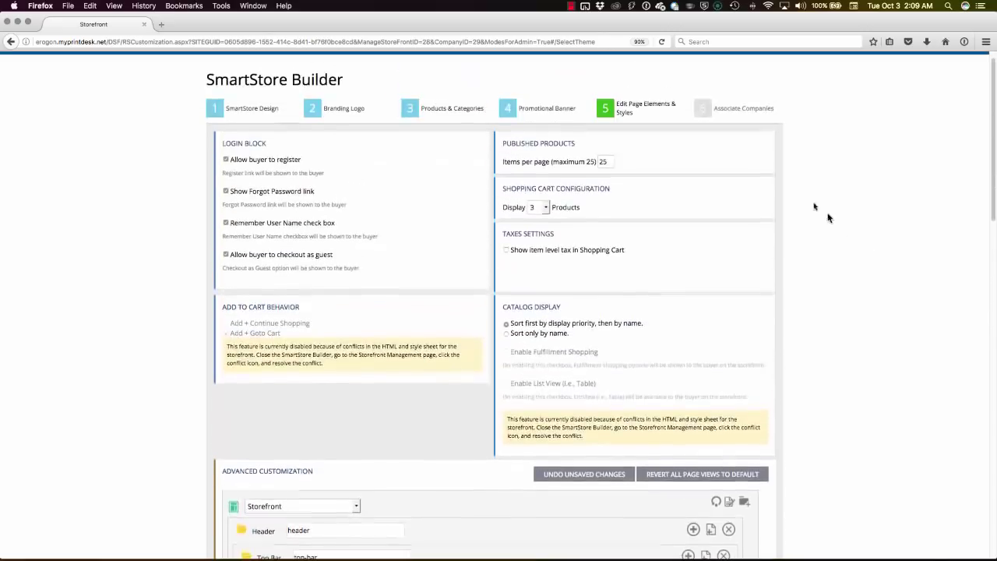
# View Associate Companies listing Digital Storefront, then return to the SmartStore Design step
pyautogui.click(735, 106)
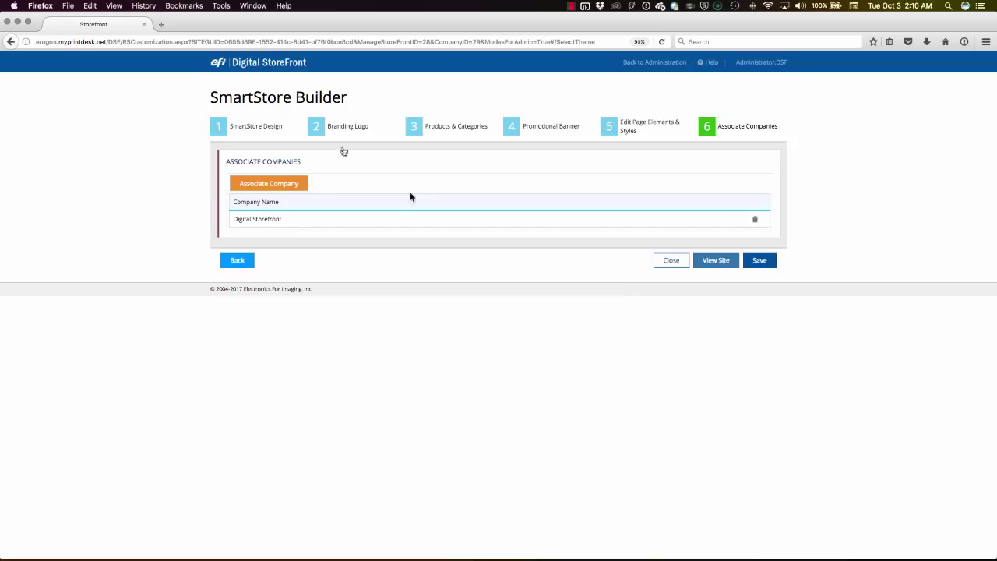
pyautogui.click(249, 129)
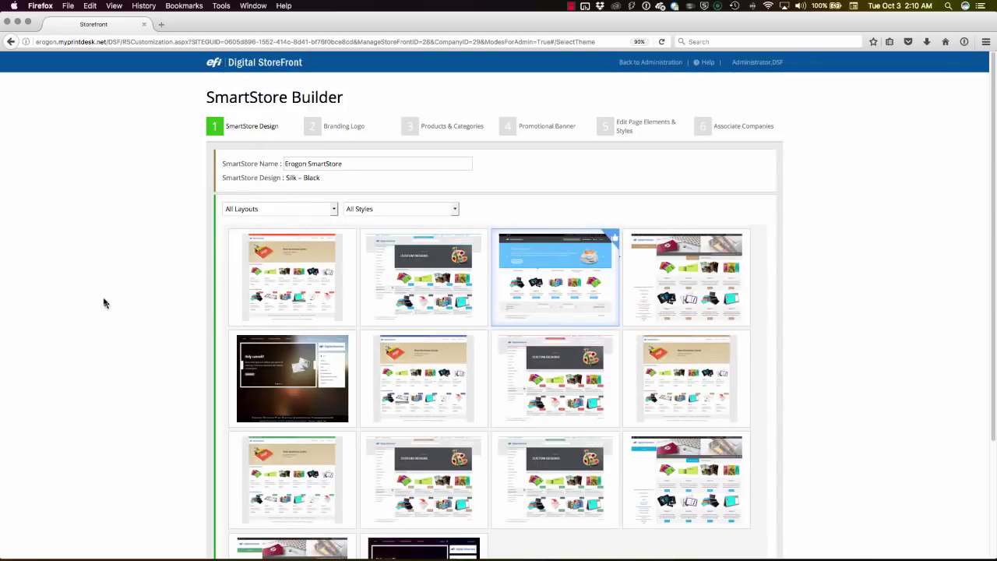